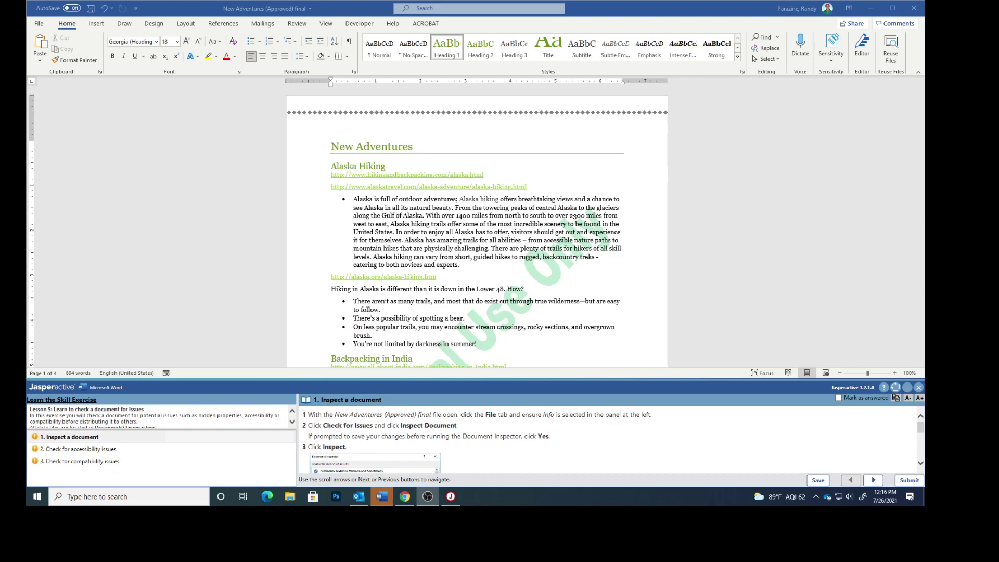
Step: Start Inspect Document from the Info page's Check for Issues list
left_click(40, 24)
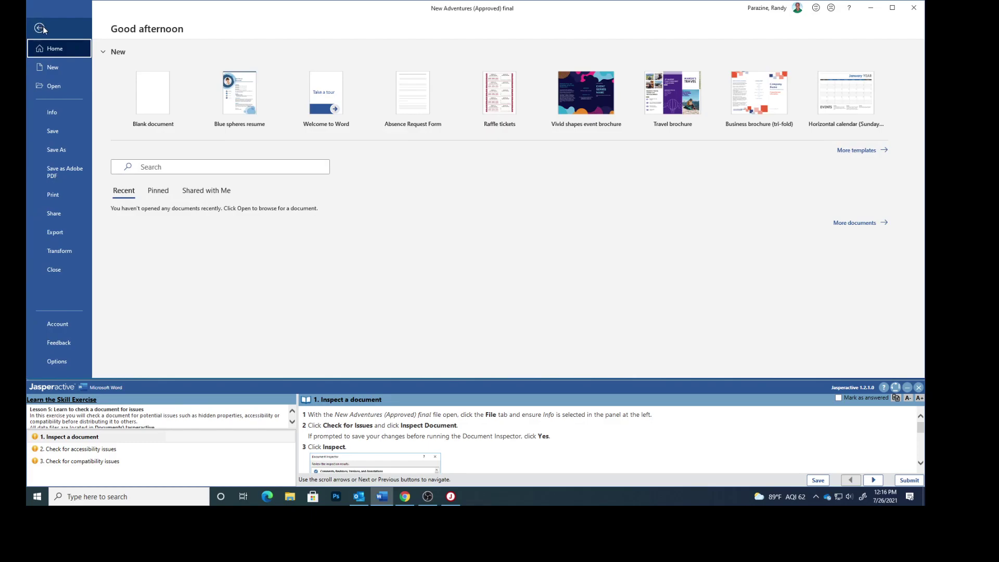
left_click(50, 113)
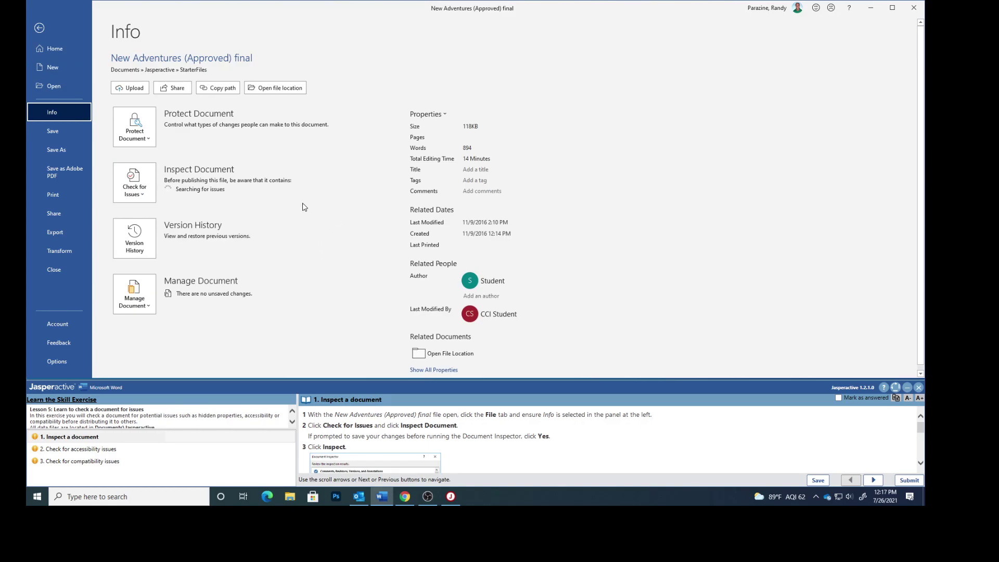
left_click(136, 191)
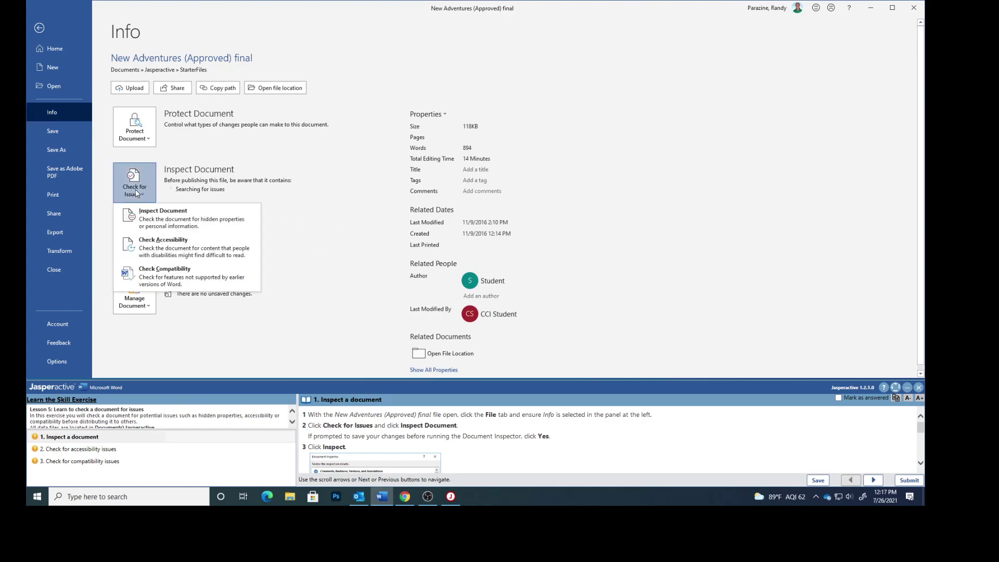
left_click(154, 215)
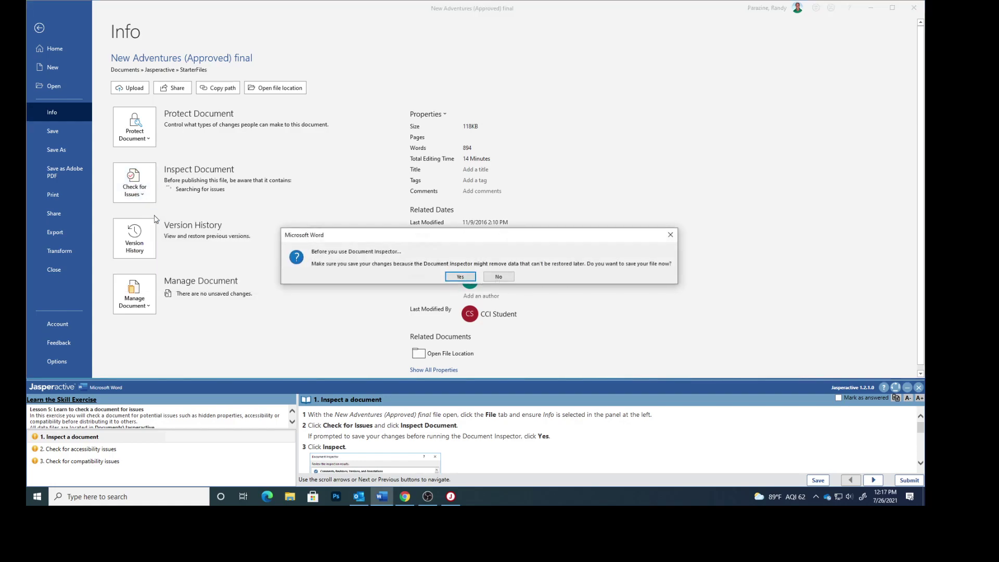
Step: Save the file, then run the Document Inspector on all checked categories
left_click(457, 278)
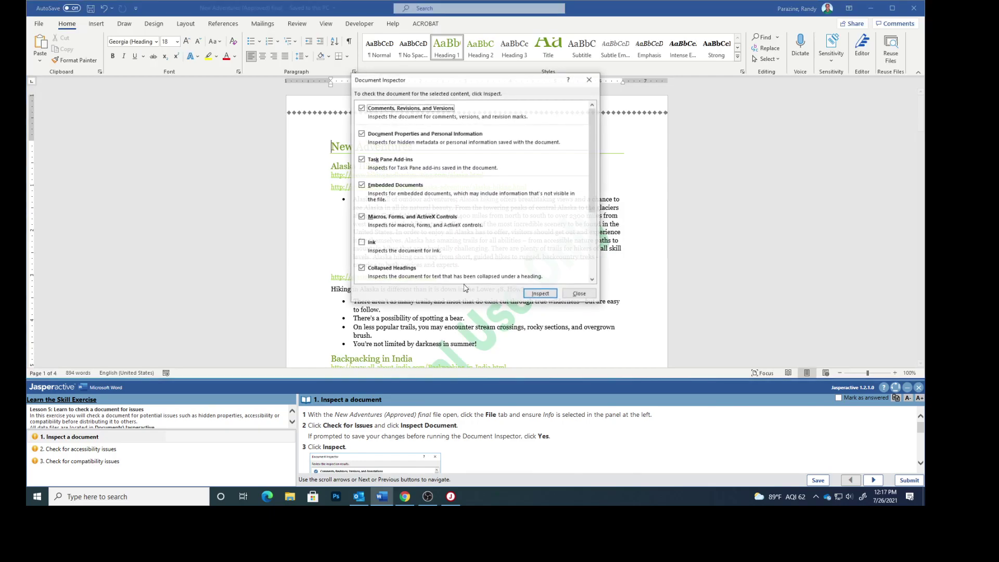
scroll(450, 469, "down", 1)
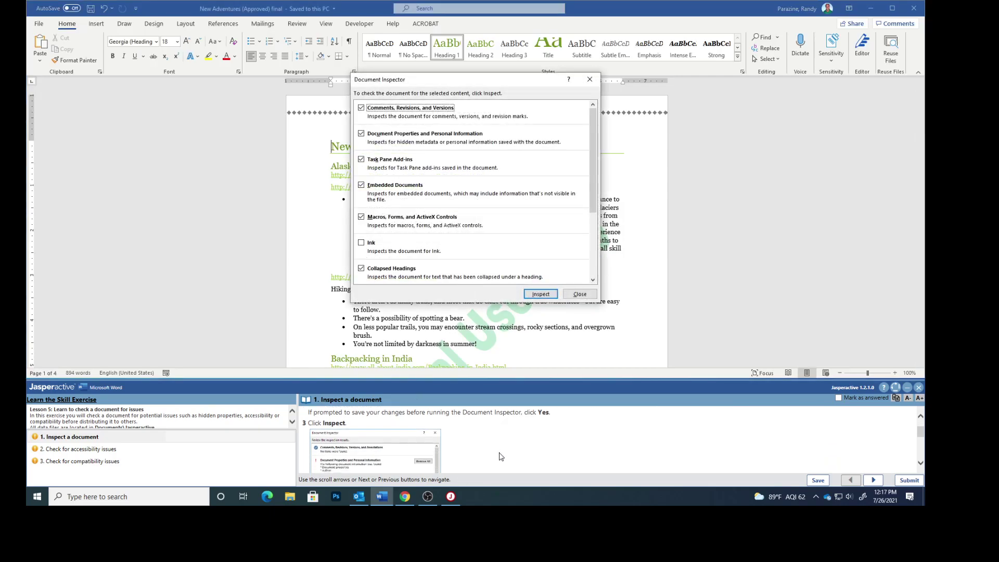
left_click(547, 294)
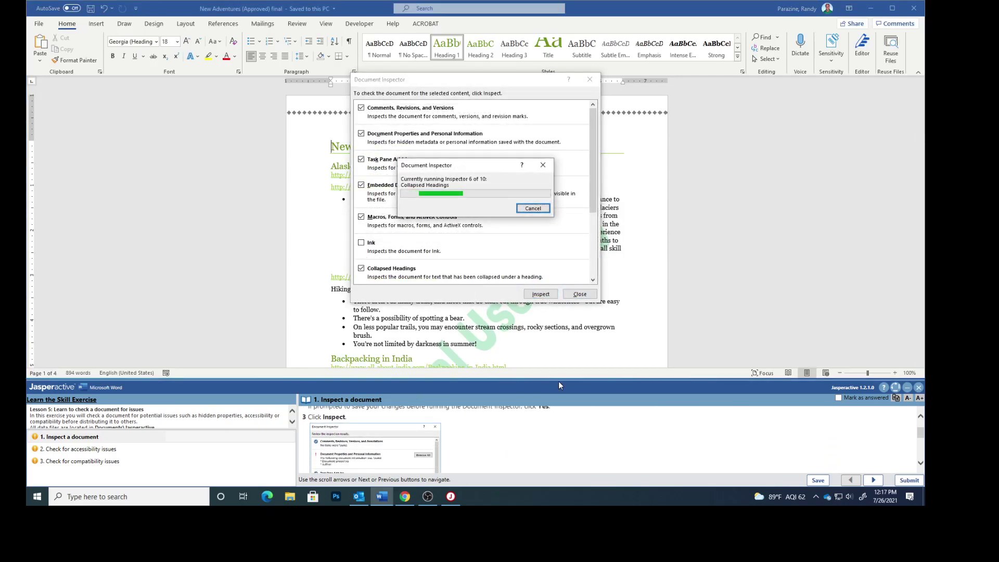
scroll(512, 442, "down", 3)
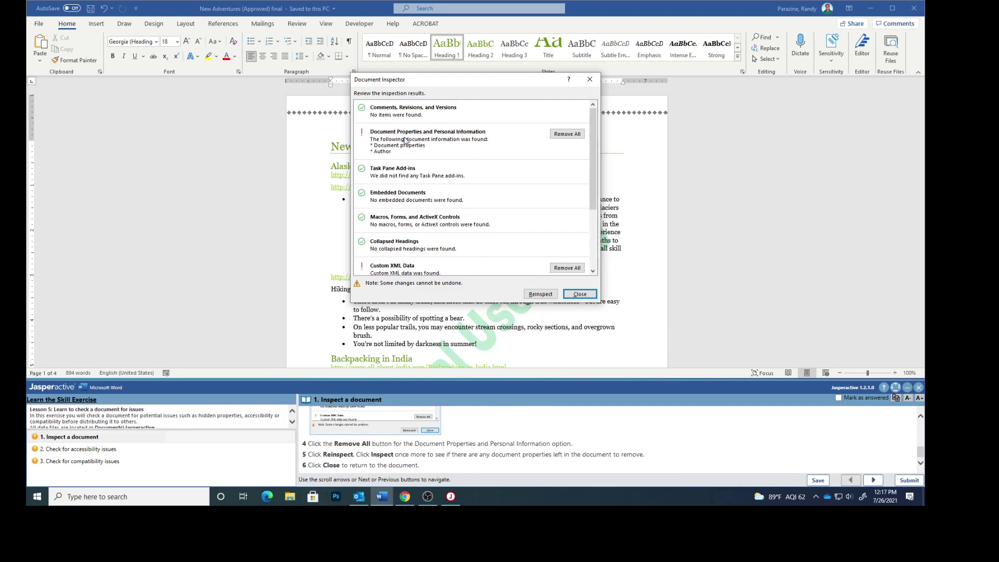
Step: Remove all Document Properties and Personal Information, then rerun the inspection to confirm
left_click(561, 136)
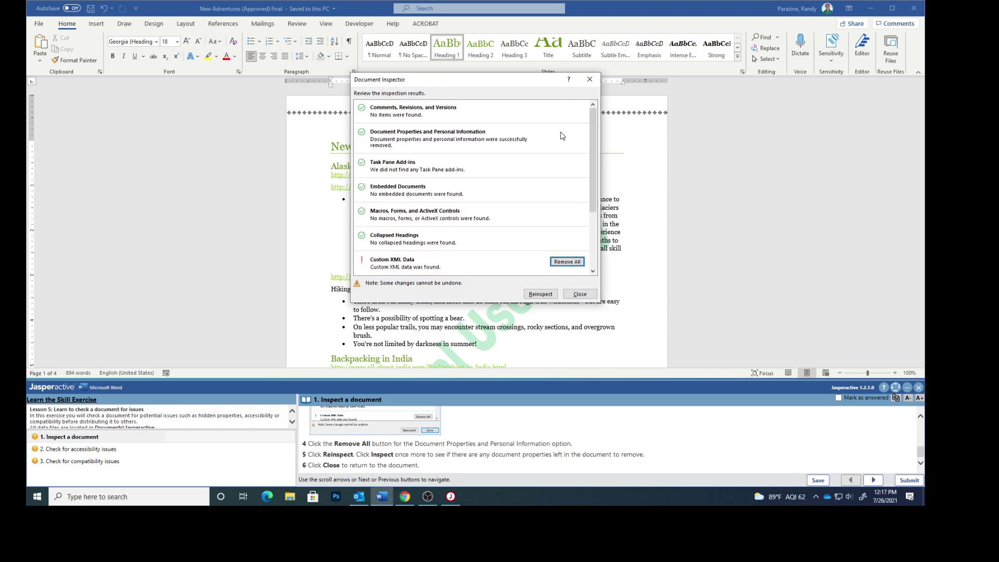
left_click(535, 295)
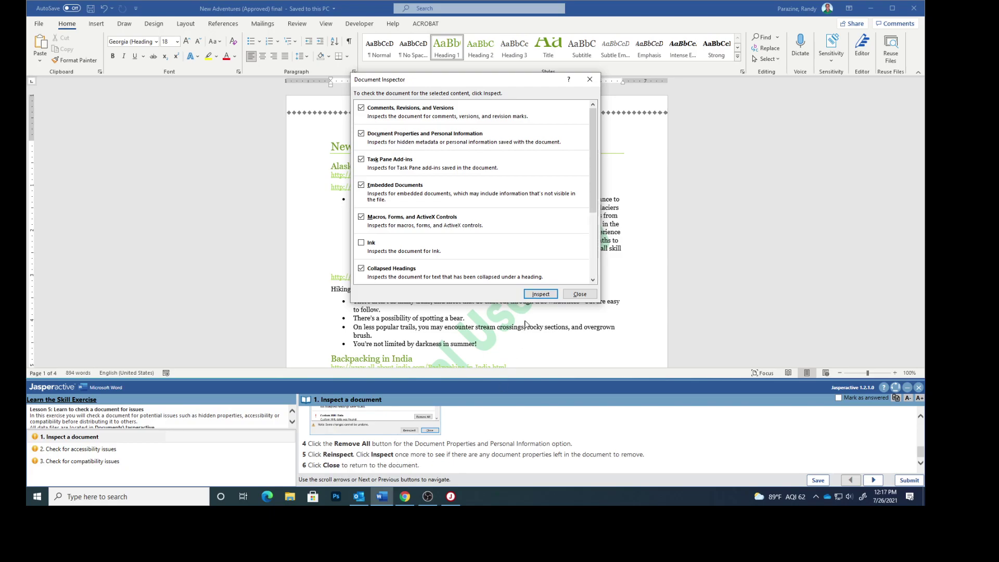
left_click(538, 295)
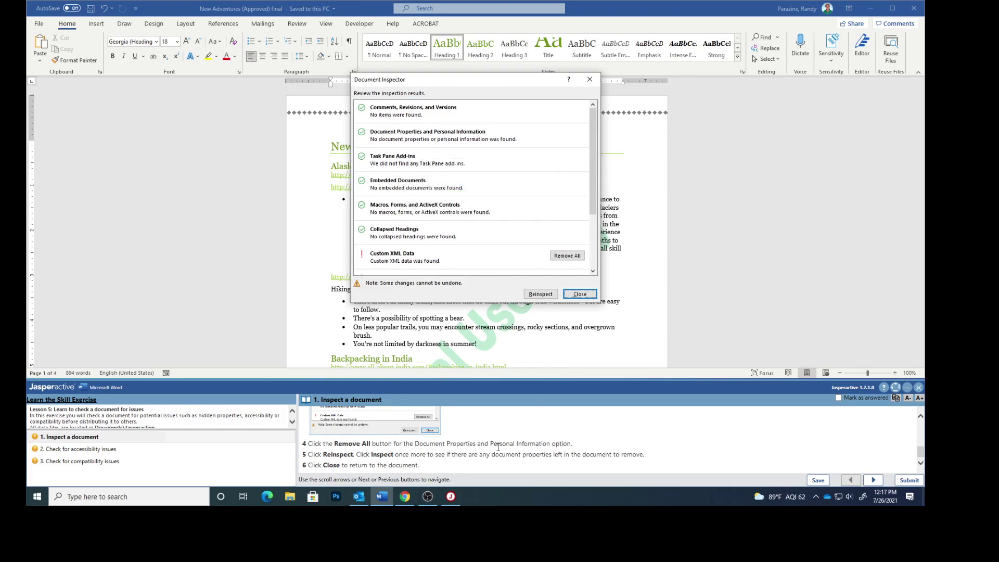
Step: Close the Document Inspector, mark the task answered, and advance to task 2
left_click(580, 294)
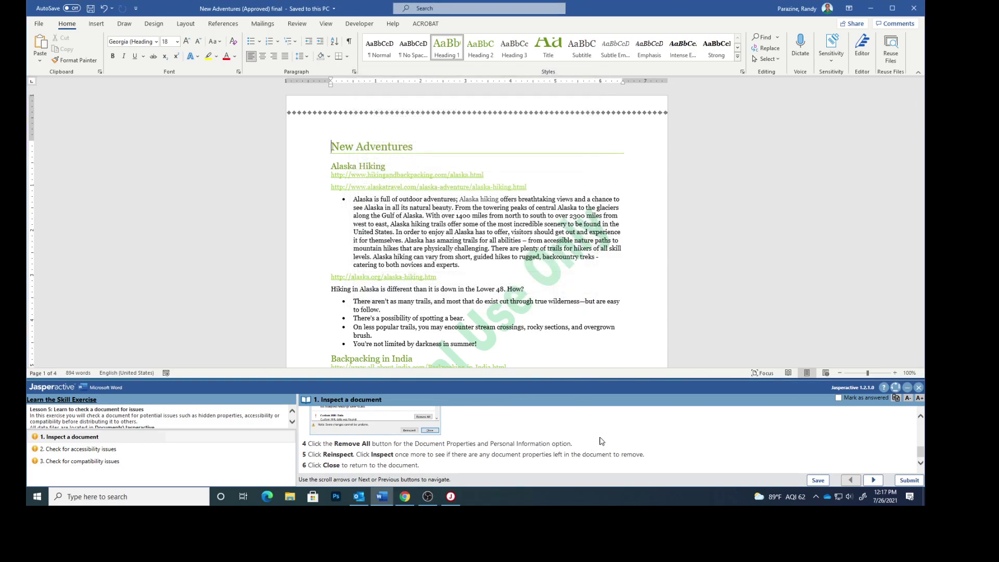
left_click(838, 399)
left_click(874, 480)
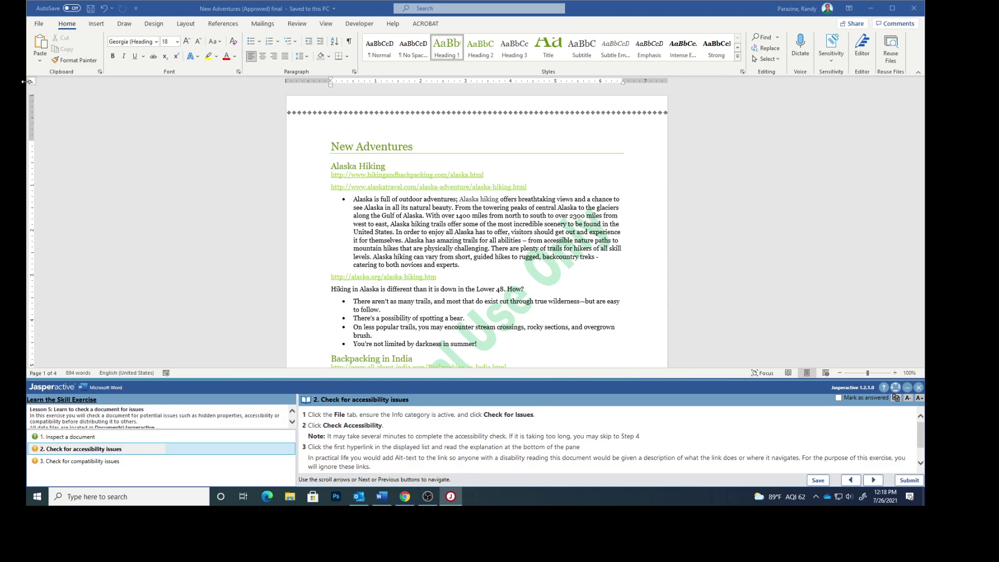
Step: Run Check Accessibility from the Info page's Check for Issues list
left_click(39, 24)
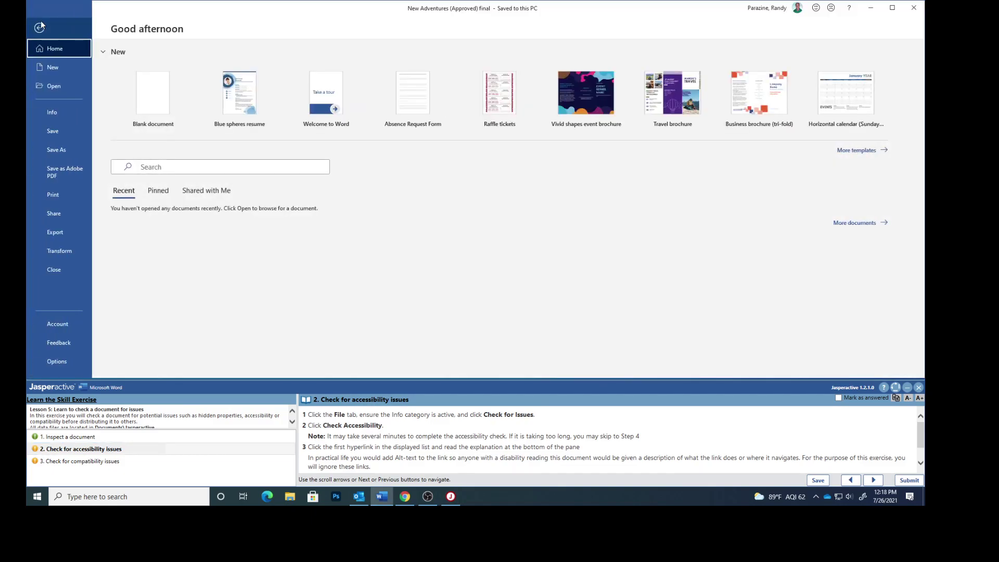
left_click(40, 109)
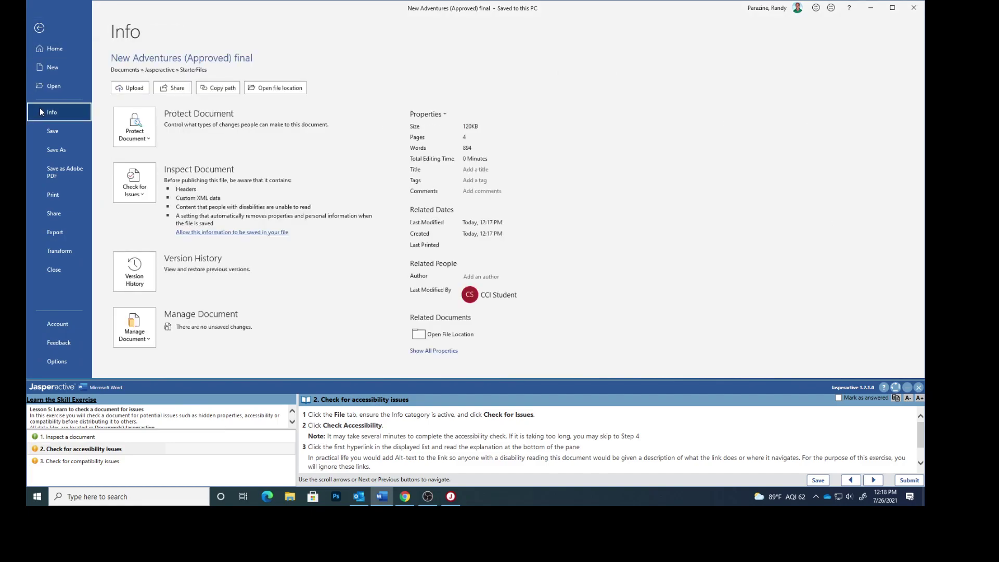
left_click(128, 194)
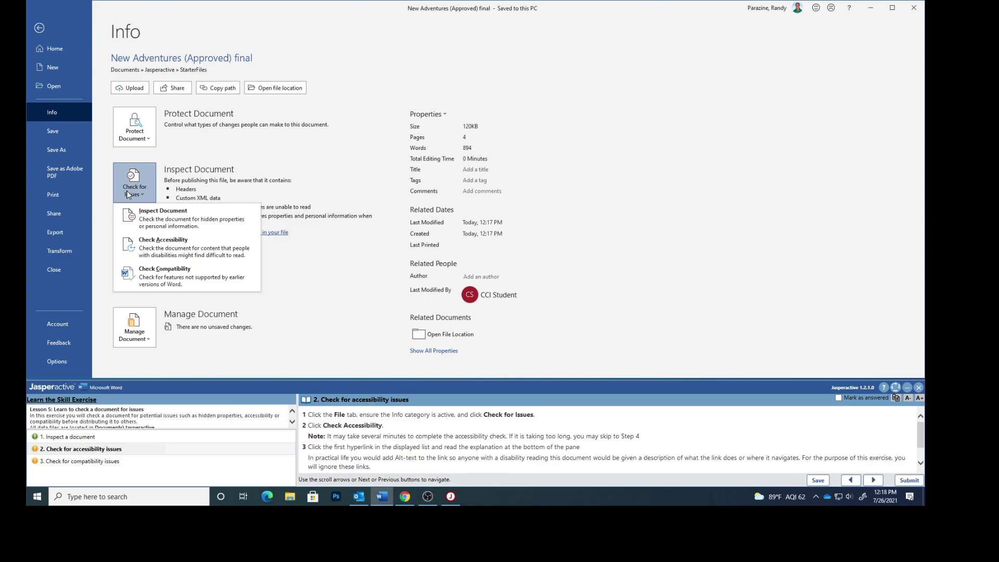
left_click(154, 249)
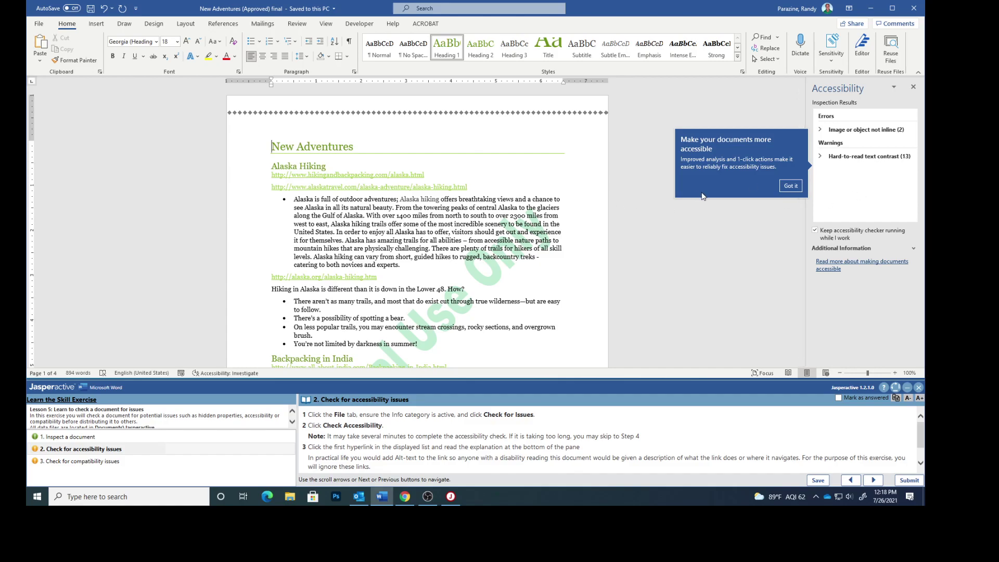
Step: Dismiss the tip, expand Errors and Warnings, and view the first hyperlink's contrast explanation
left_click(788, 186)
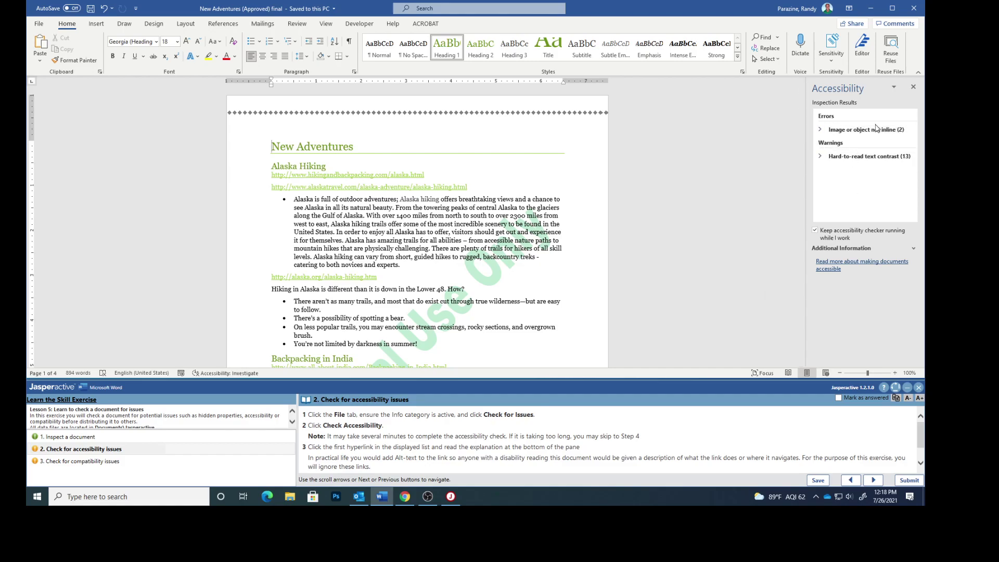
left_click(820, 131)
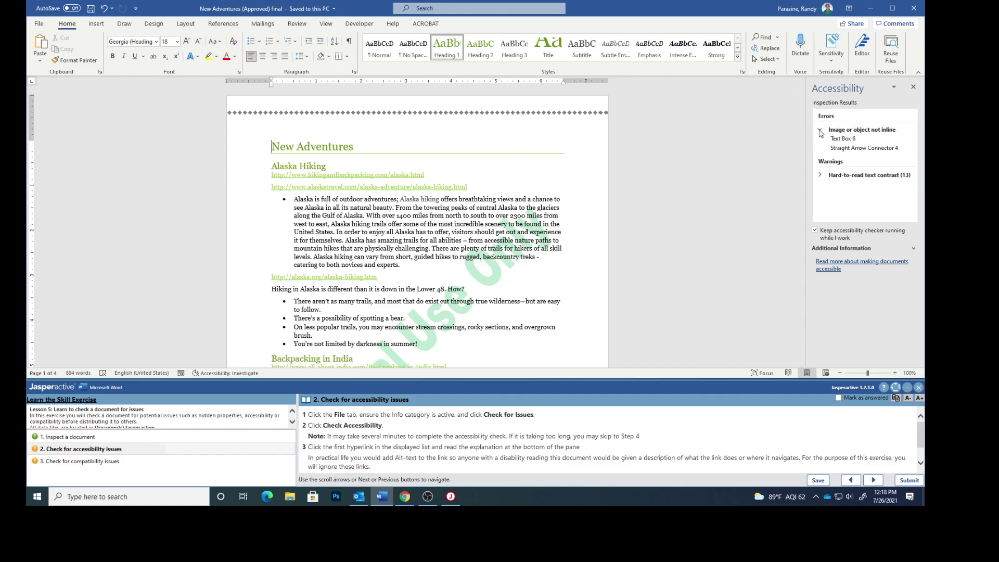
left_click(821, 175)
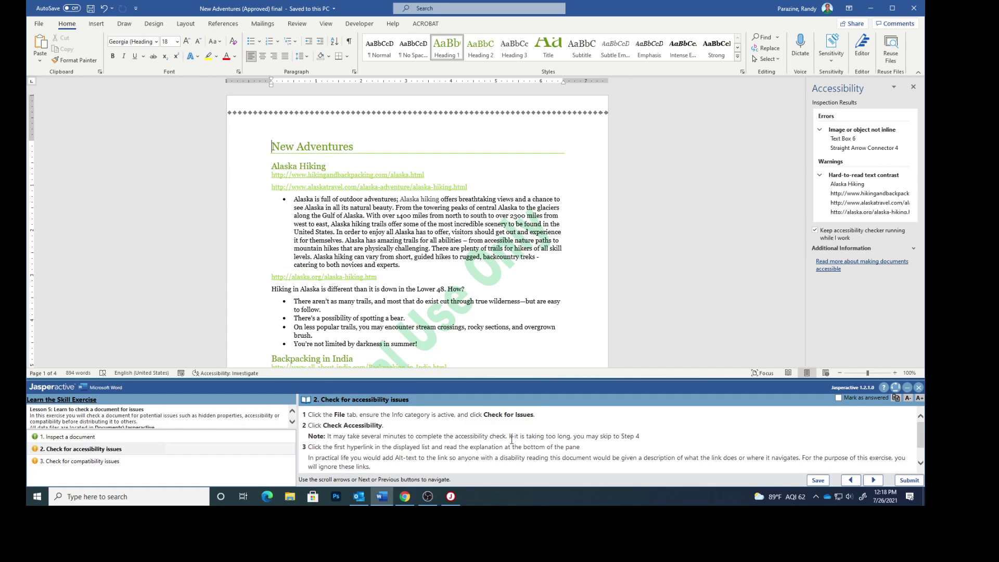
scroll(512, 440, "down", 1)
scroll(512, 440, "down", 2)
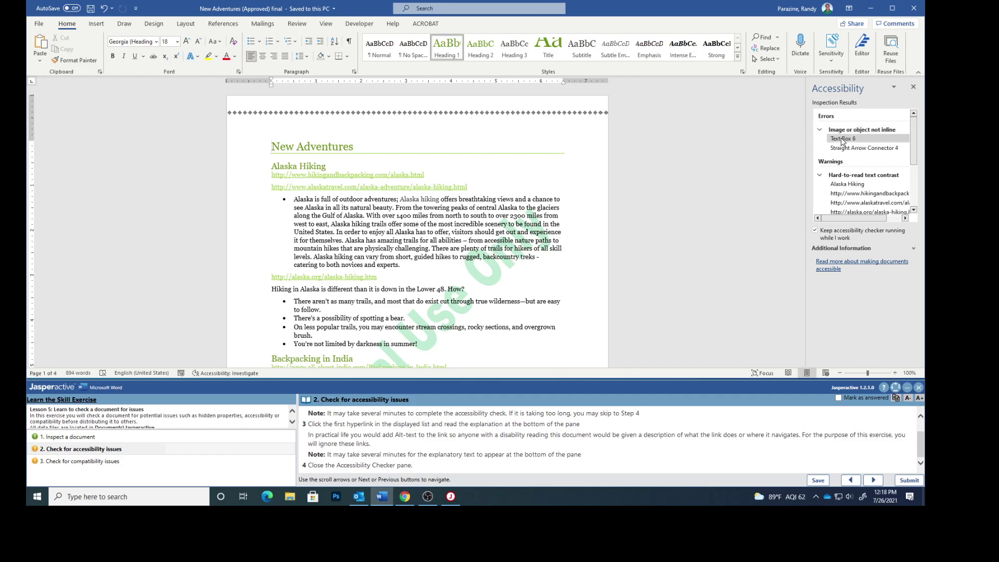
left_click(850, 194)
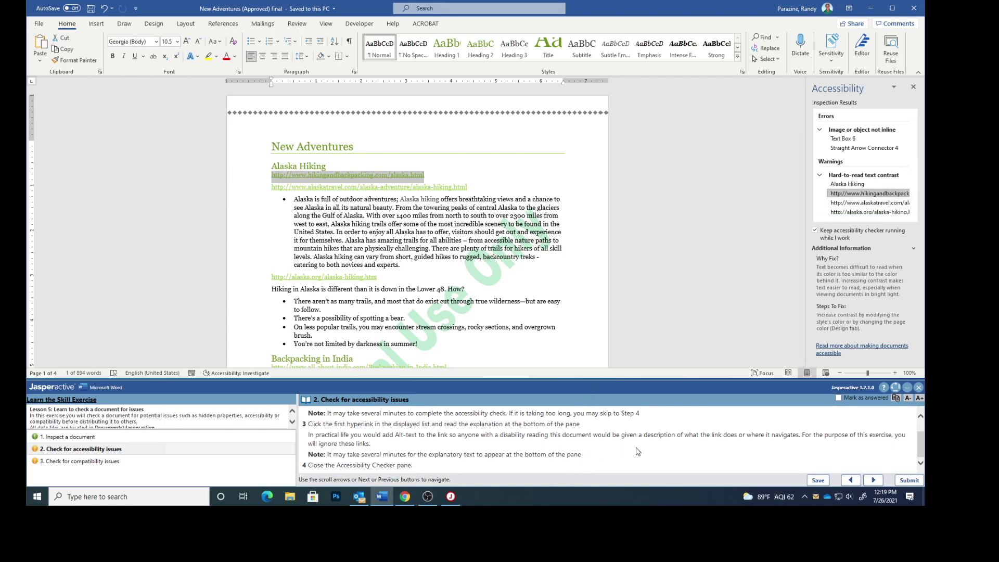
Step: Close the Accessibility pane, mark the task answered, and advance to the compatibility task
left_click(914, 87)
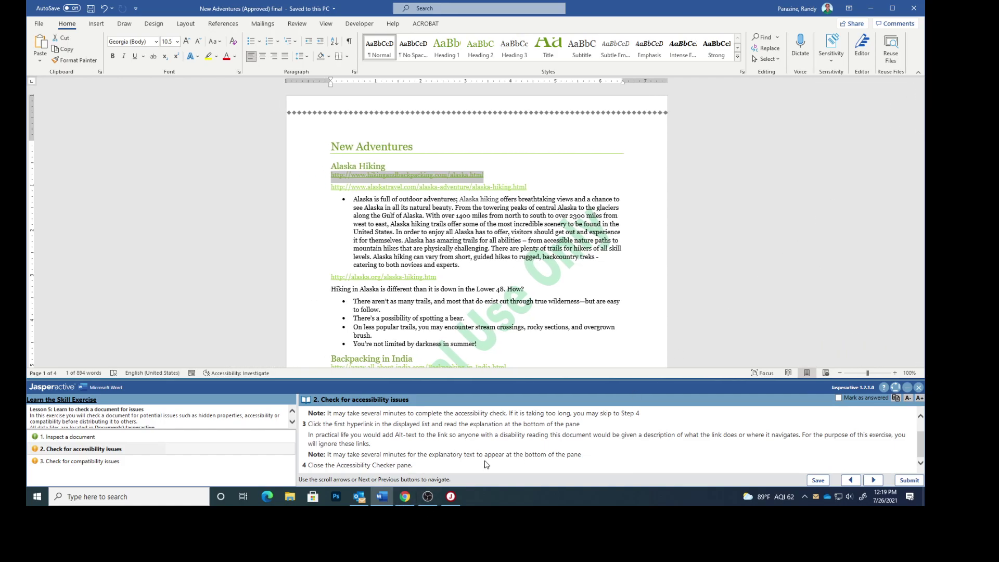
left_click(838, 397)
left_click(874, 480)
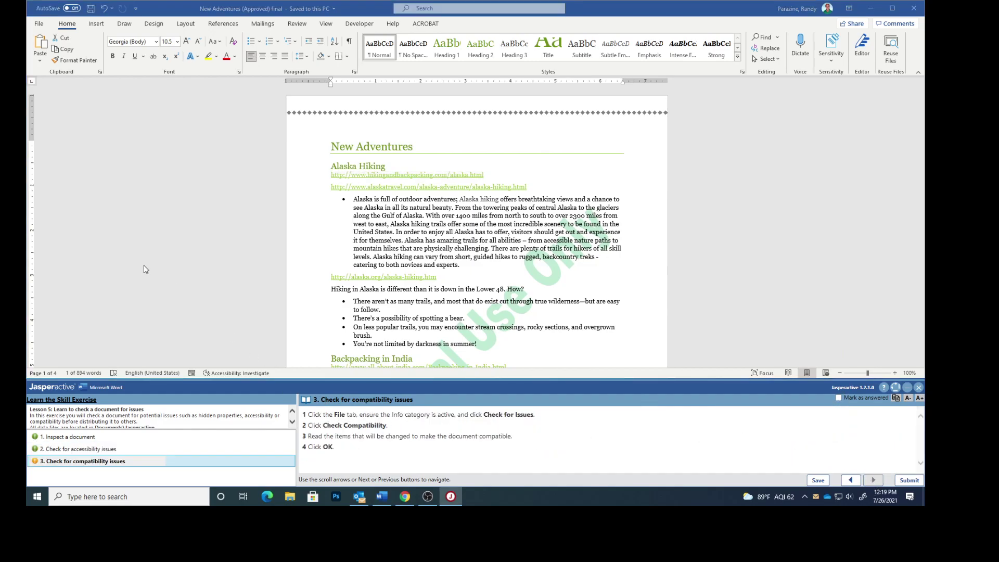
Step: Bring up the Check for Issues list on the Info page
left_click(38, 24)
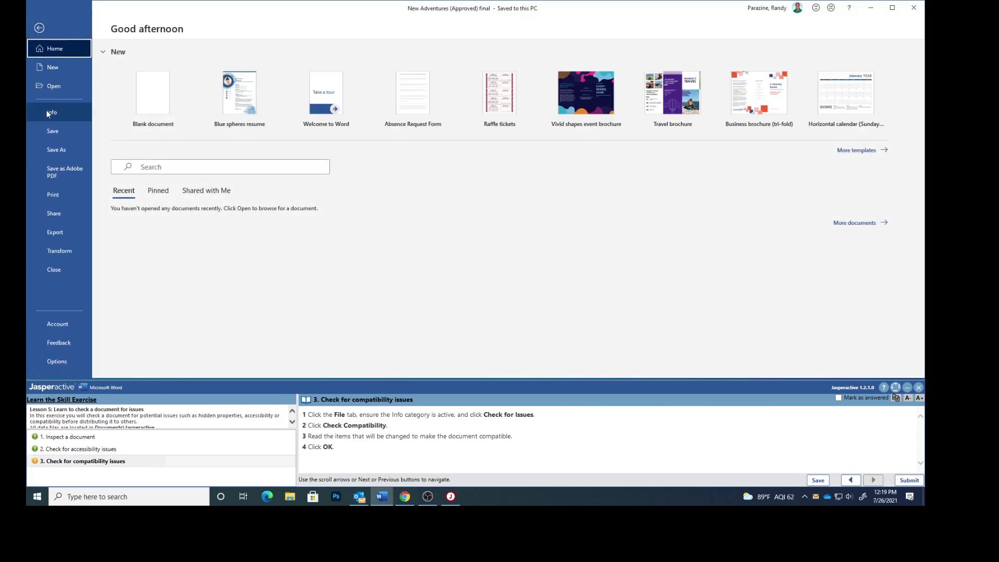
left_click(47, 113)
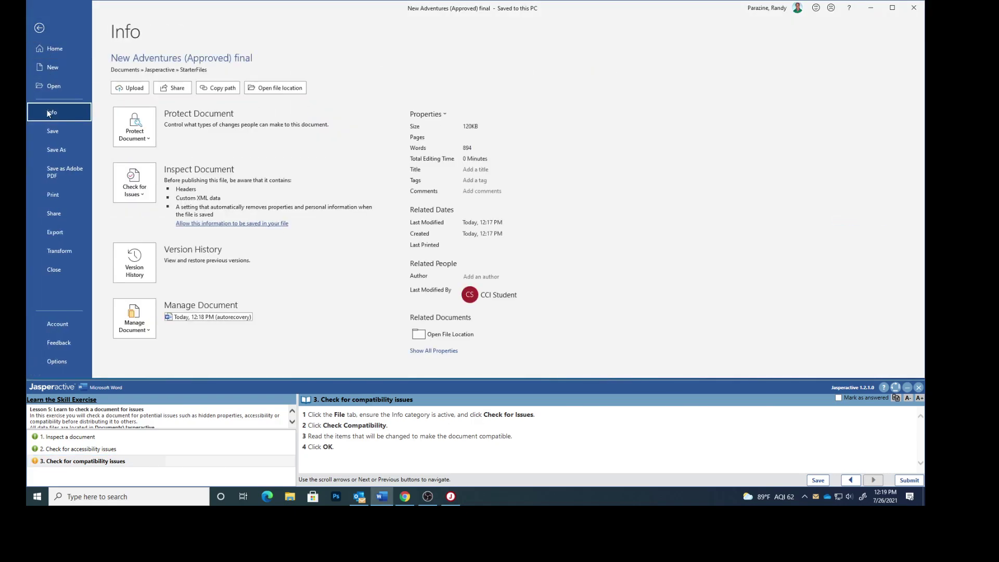
left_click(133, 190)
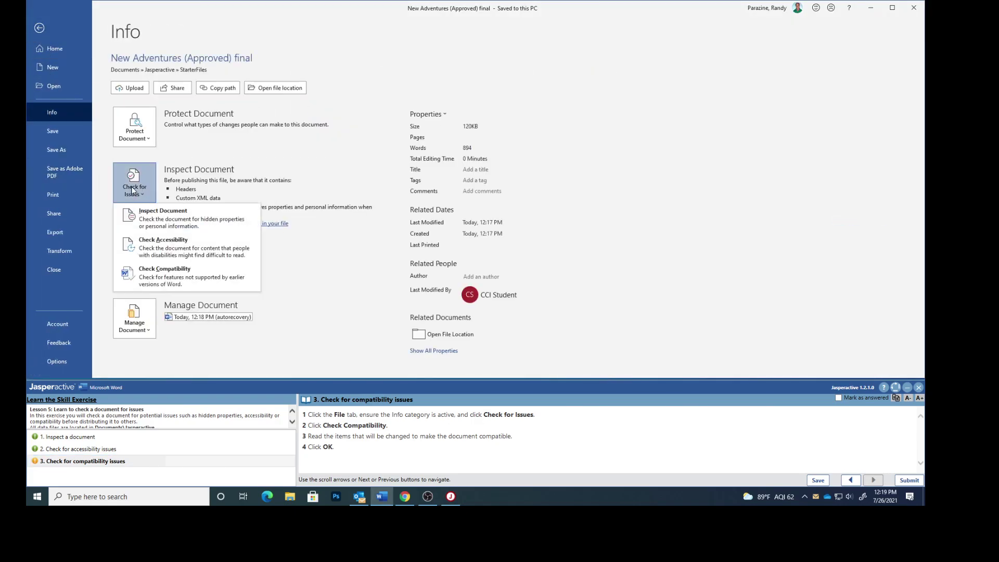
Step: Run Check Compatibility and dismiss its report of SmartArt, shape and text-effect issues
left_click(155, 276)
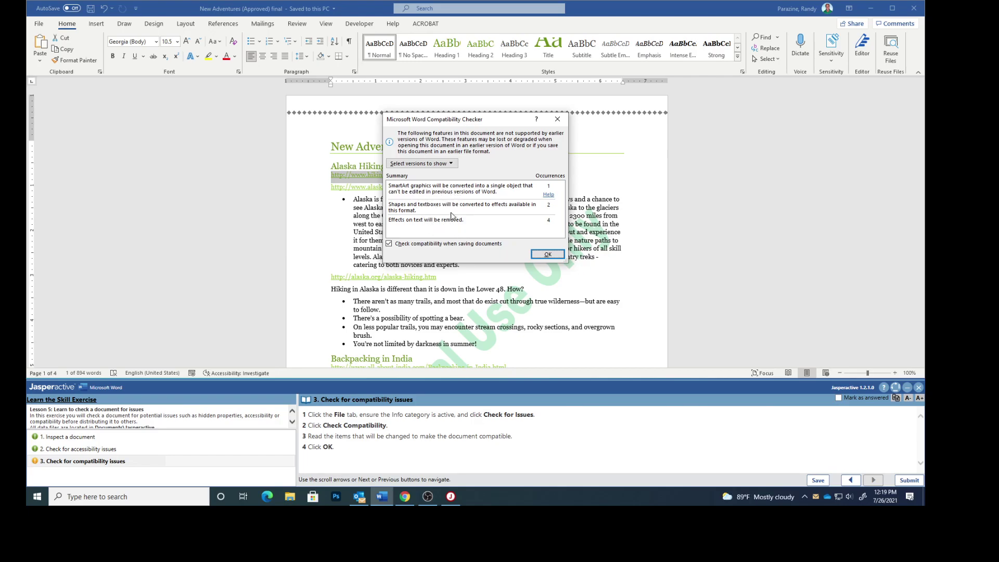
left_click(545, 254)
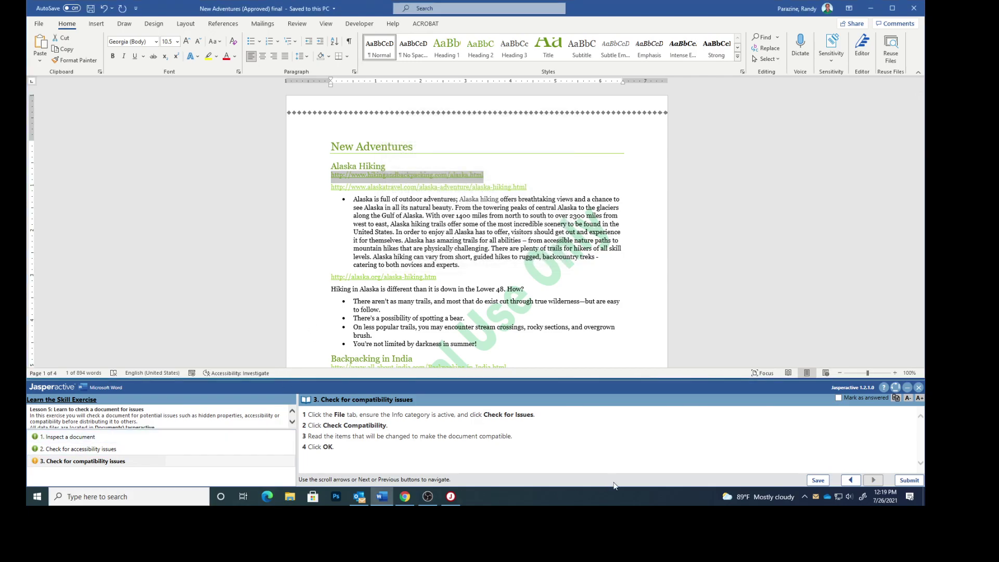
Step: Mark the compatibility task answered and submit the exercise results for scoring
left_click(838, 398)
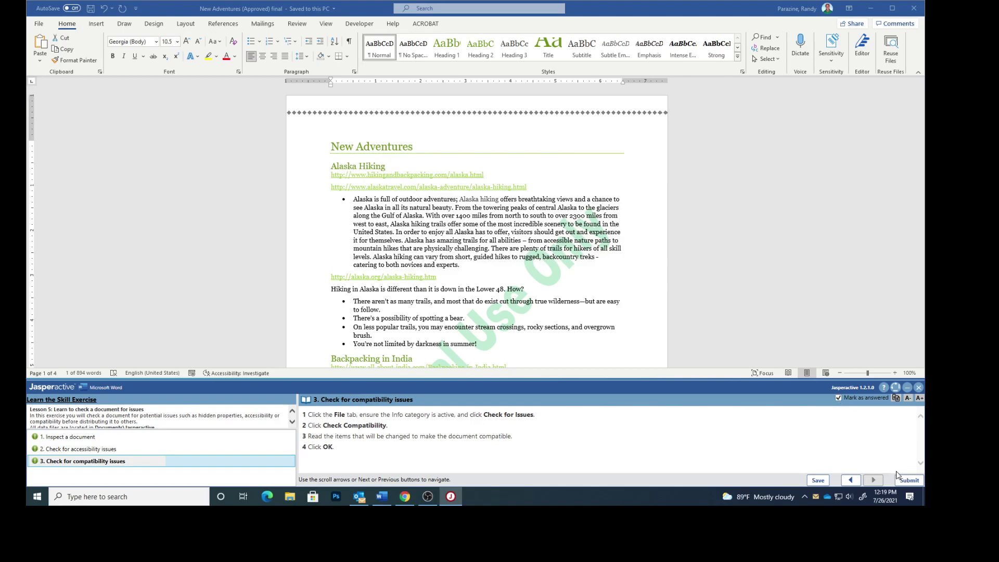
left_click(908, 480)
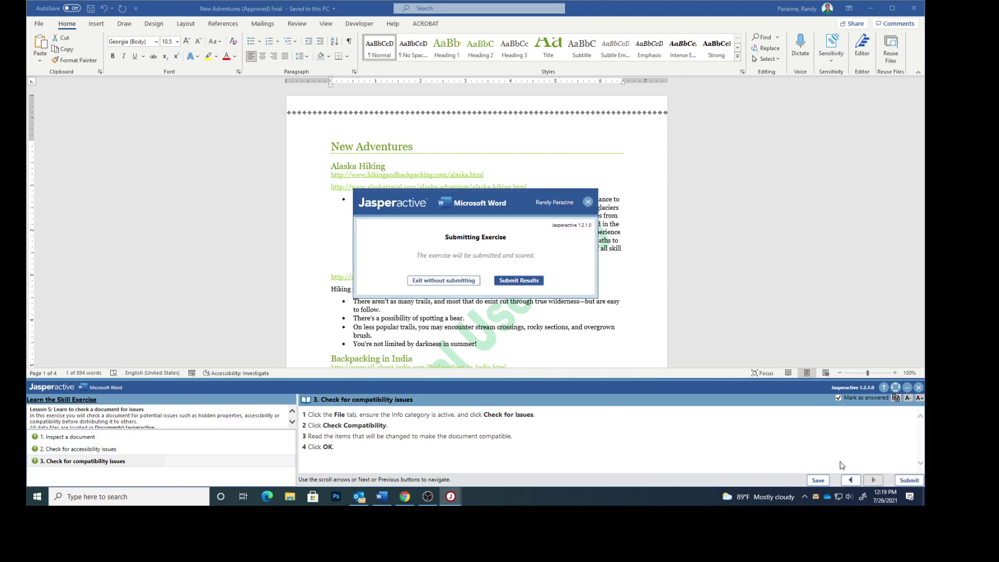
left_click(520, 281)
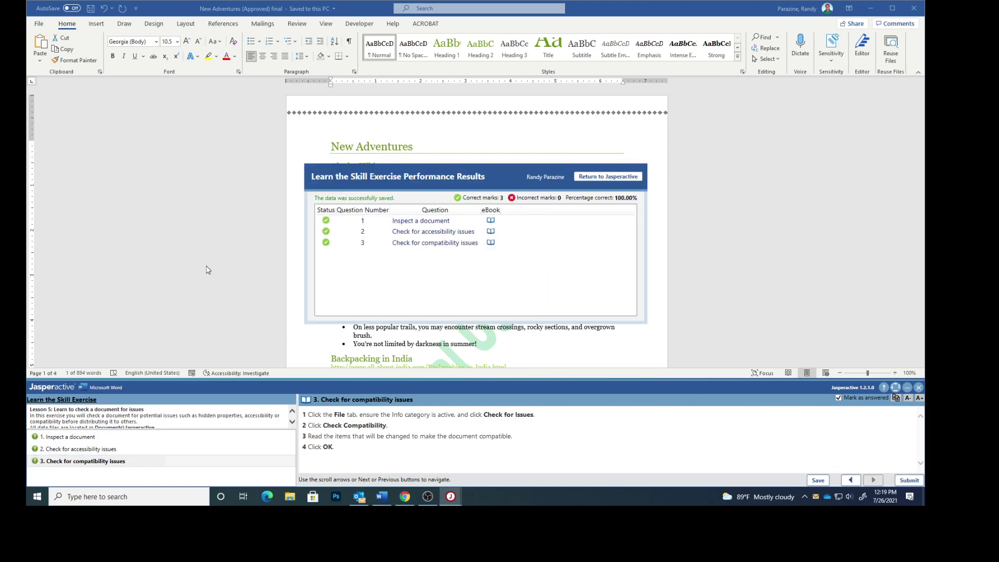